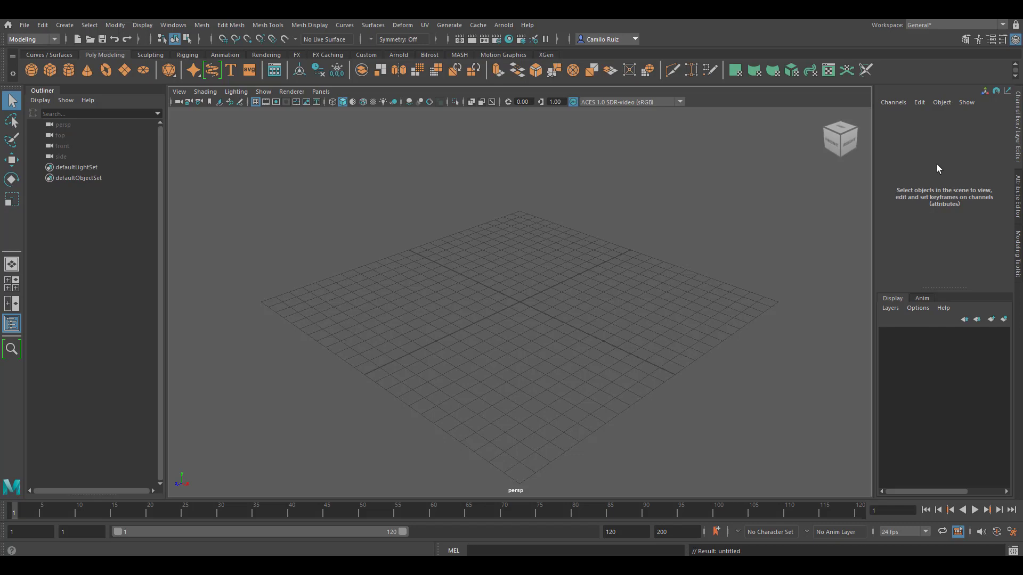
Create a polygon sphere at the origin and set its Scale X to 3.
left_click(30, 69)
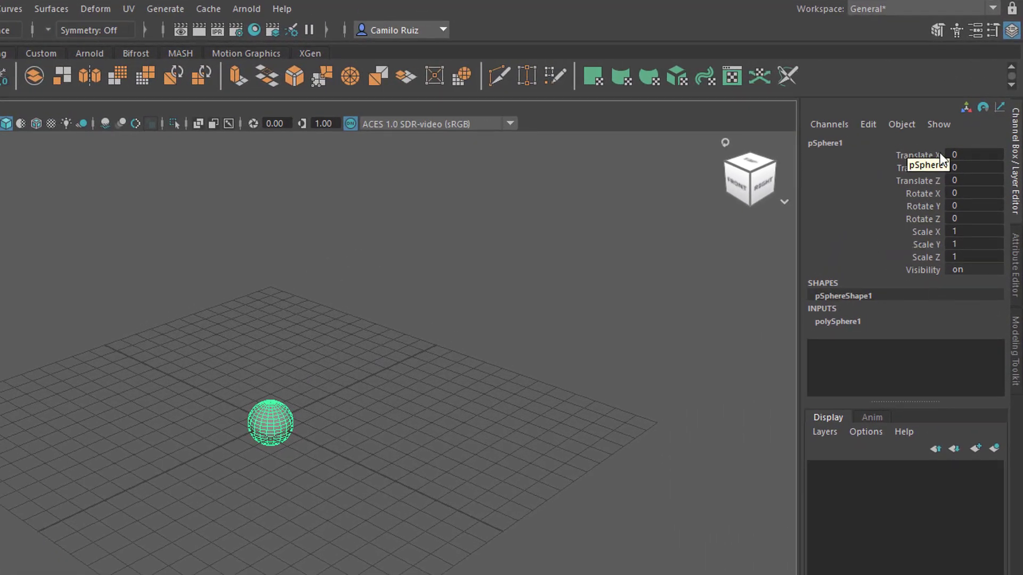
double_click(968, 230)
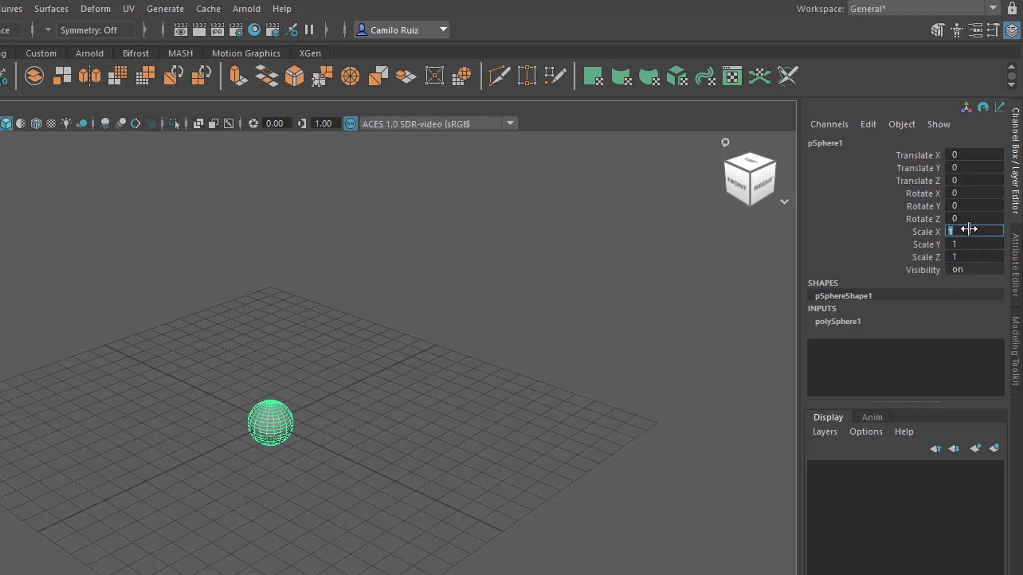
type("3")
key("Return")
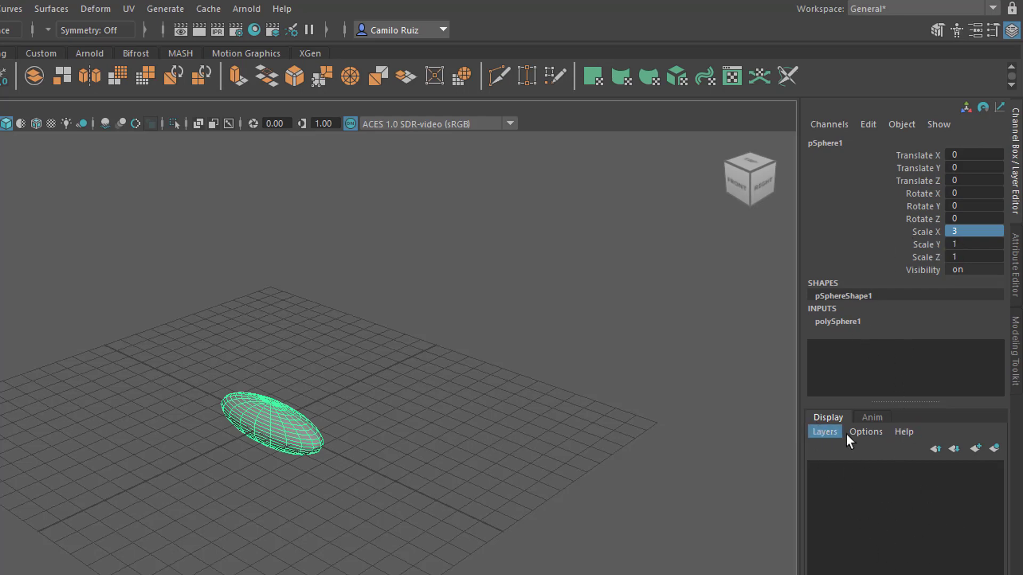
Create display layers layer1 and layer2, and add the stretched sphere to layer2.
left_click(974, 450)
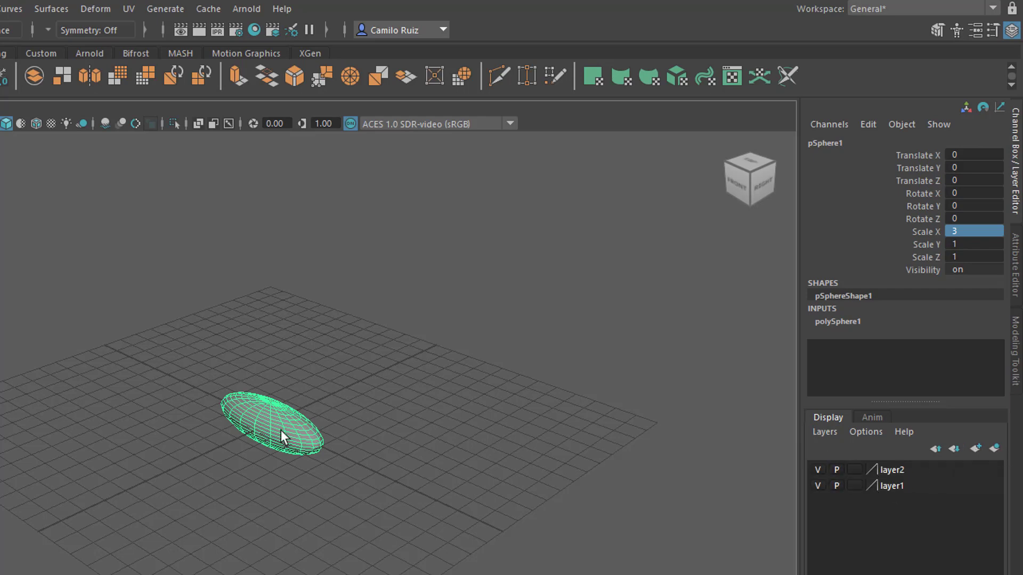
left_click(338, 410)
left_click(289, 425)
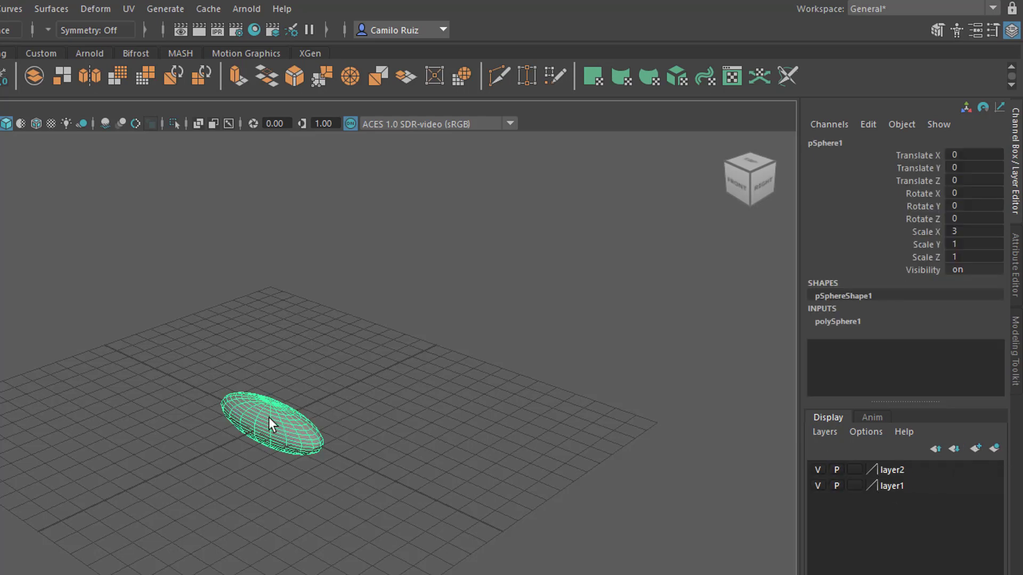
right_click(889, 469)
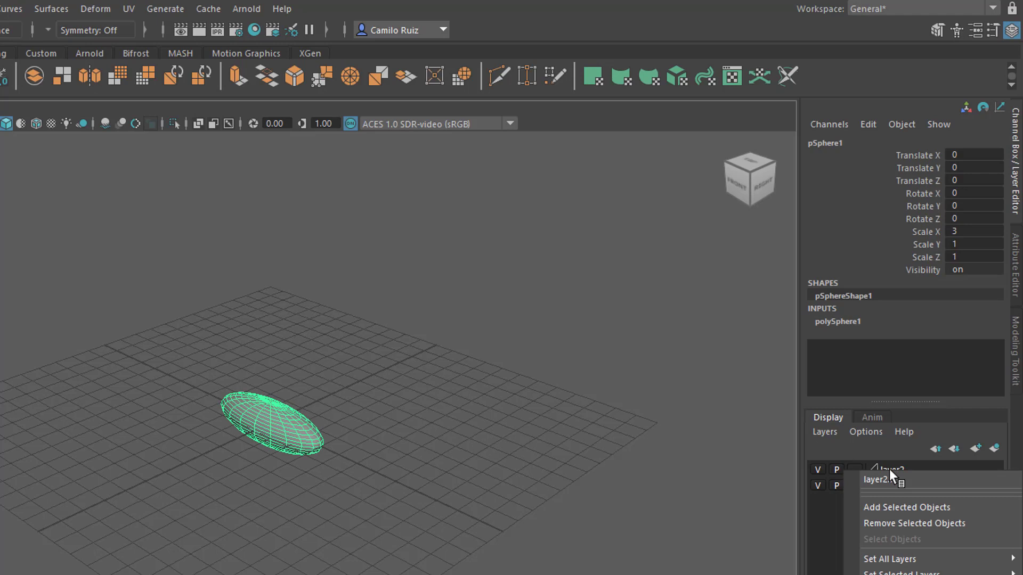
left_click(916, 507)
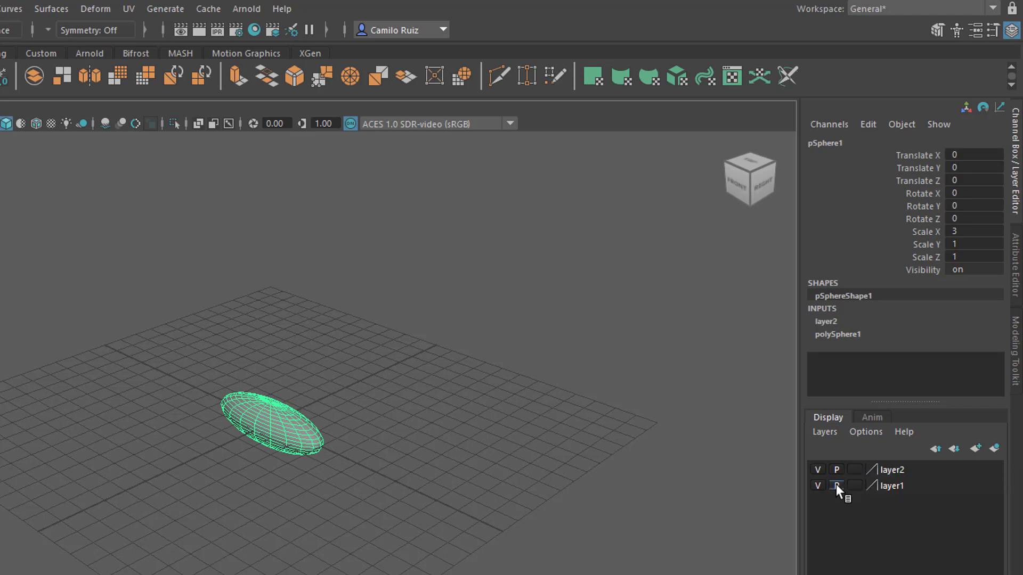
Toggle the visibility of layer2 off and on repeatedly.
left_click(816, 469)
left_click(816, 469)
left_click(816, 468)
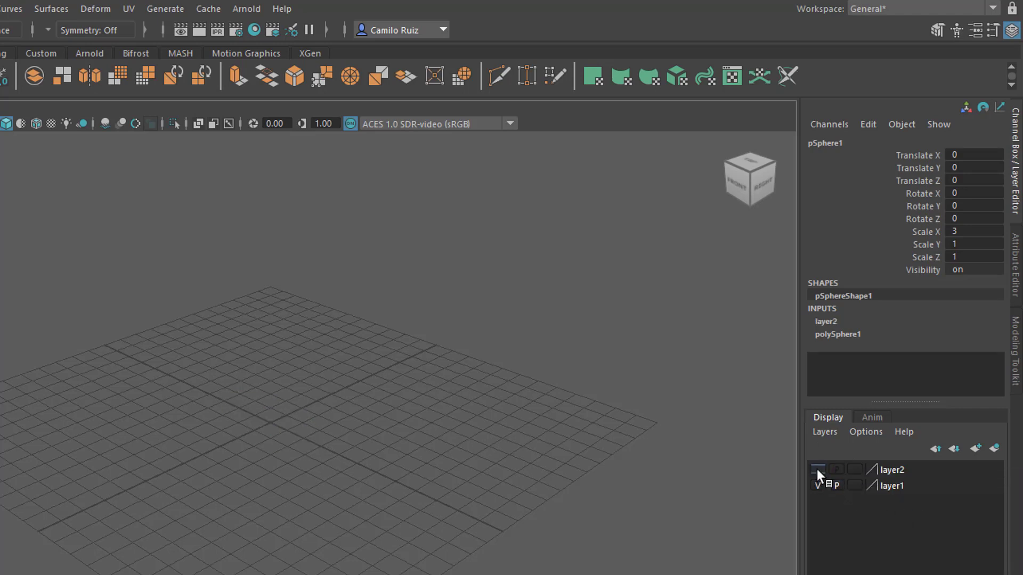
left_click(816, 469)
left_click(817, 469)
left_click(816, 468)
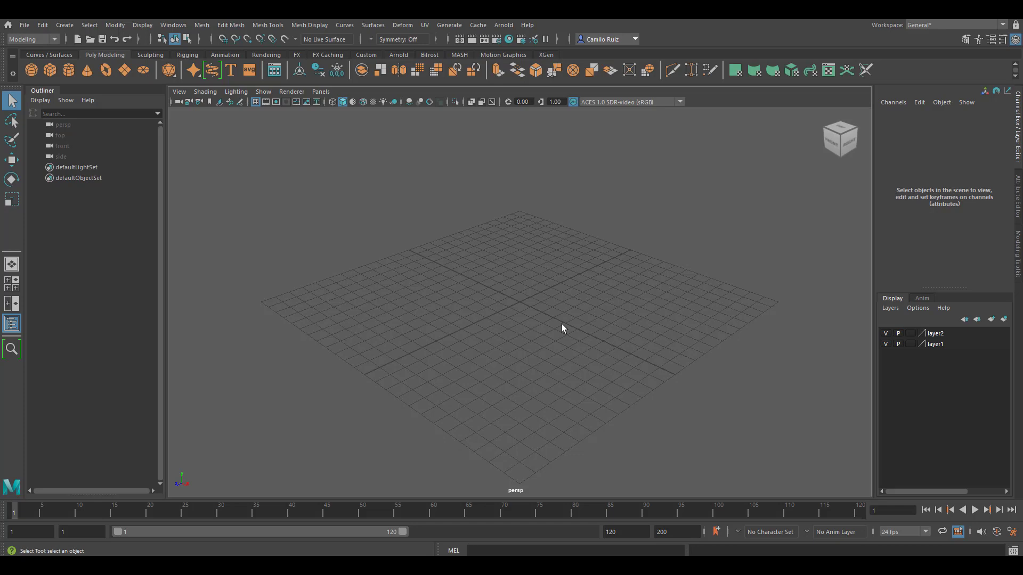
Create a polygon sphere at the origin and compare the marking menu of empty space with that of the sphere.
right_click(581, 193)
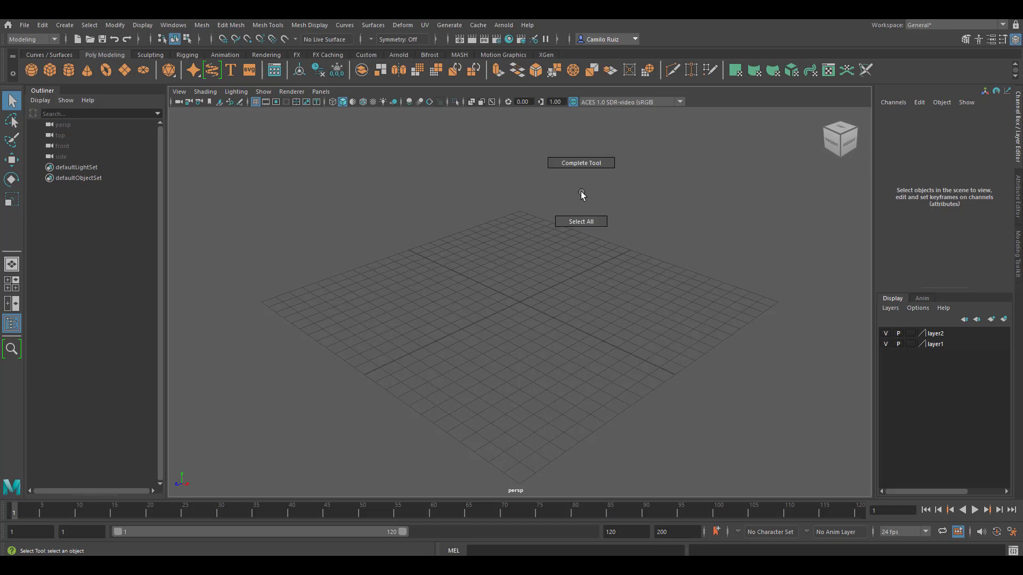
right_click(510, 275)
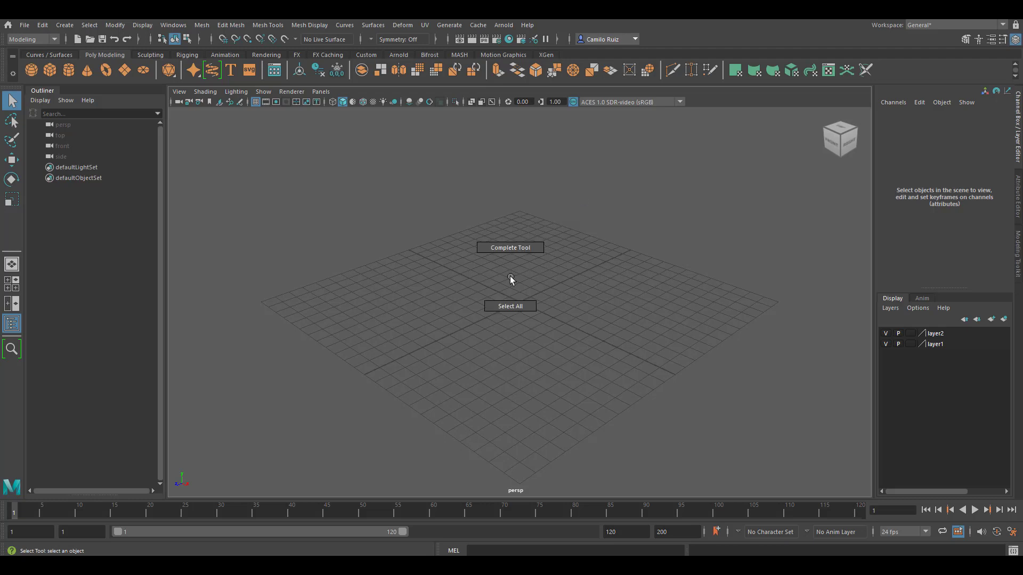
left_click(30, 71)
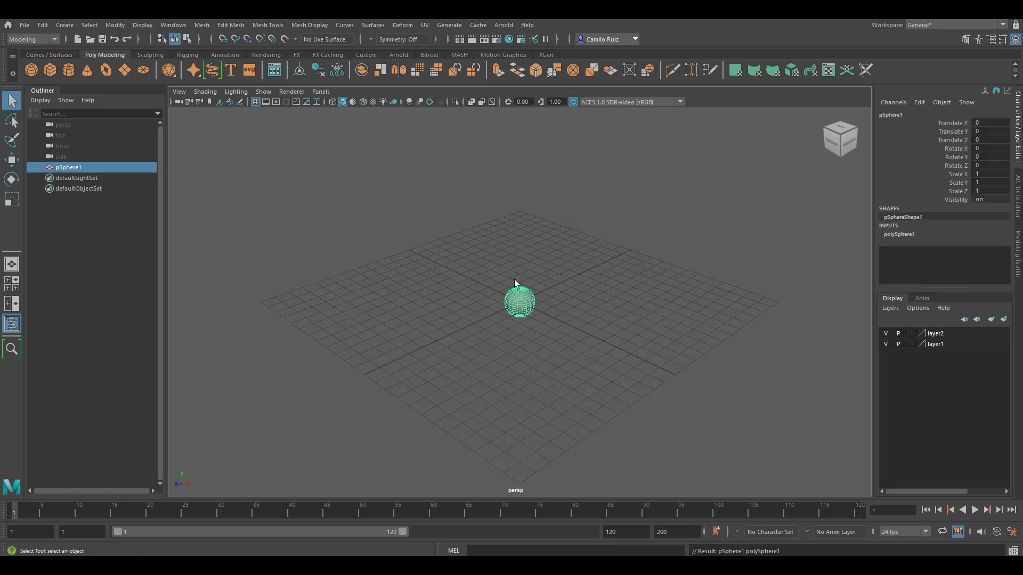
right_click(522, 301)
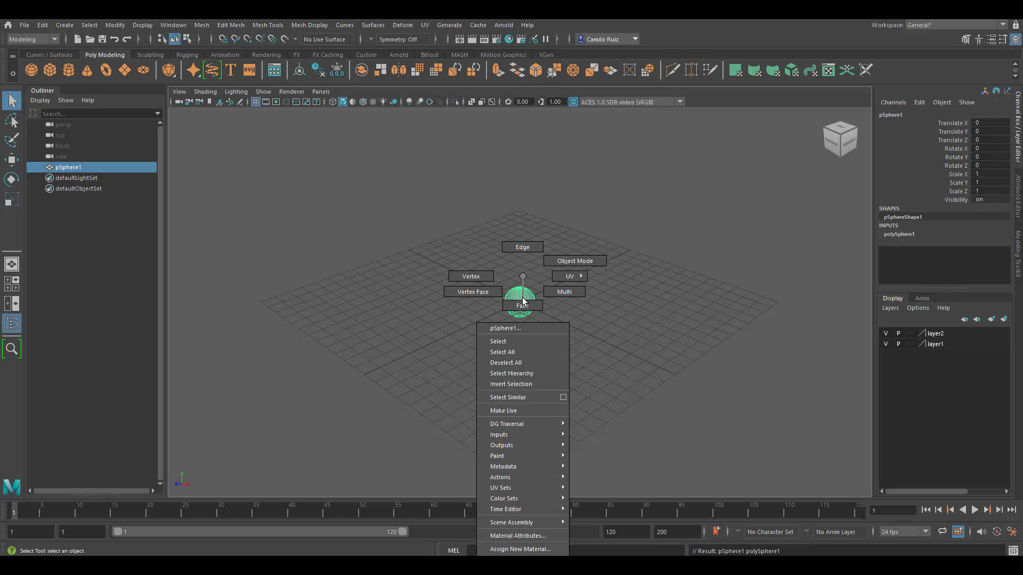
right_click_drag(522, 298, 525, 267)
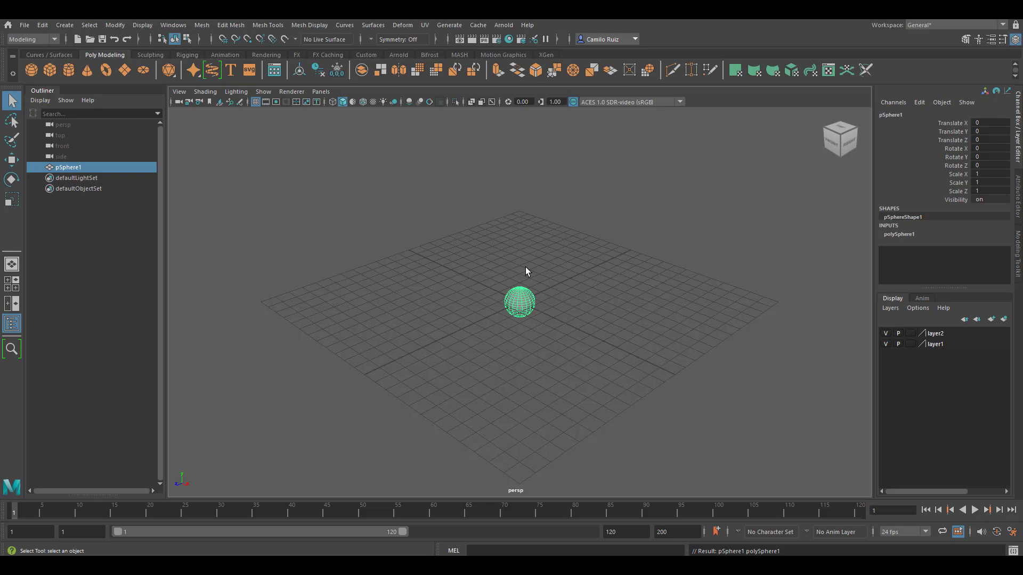
Examine the creation commands for primitives and lights, plus the editing commands for keys and deletion by type.
left_click(42, 25)
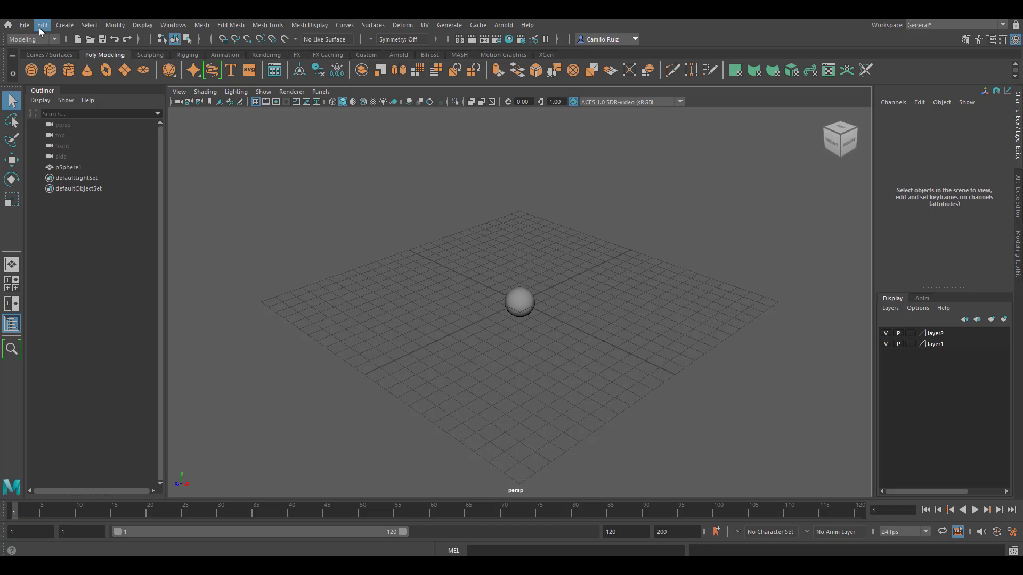
left_click(62, 26)
mouse_move(104, 59)
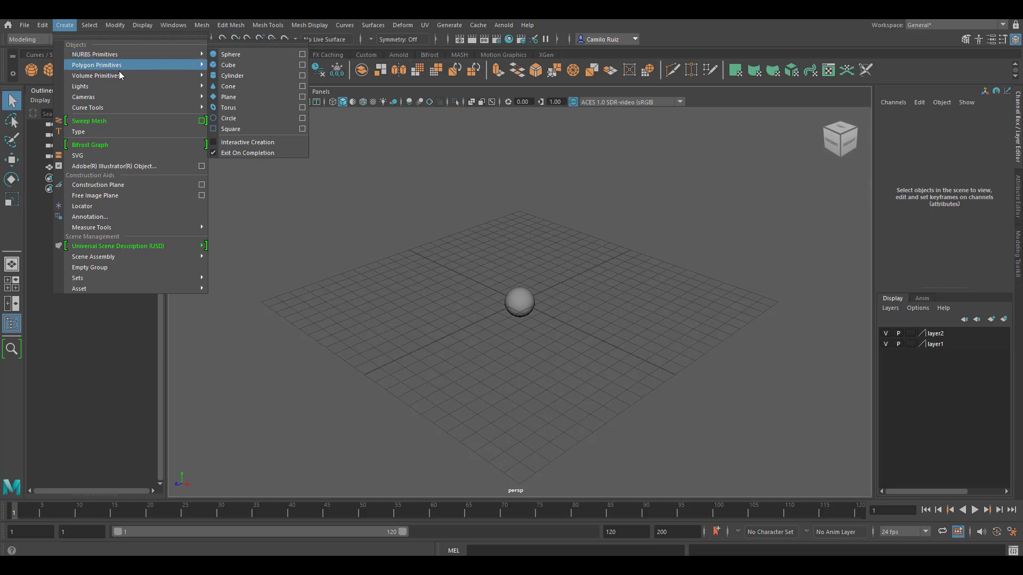
mouse_move(100, 86)
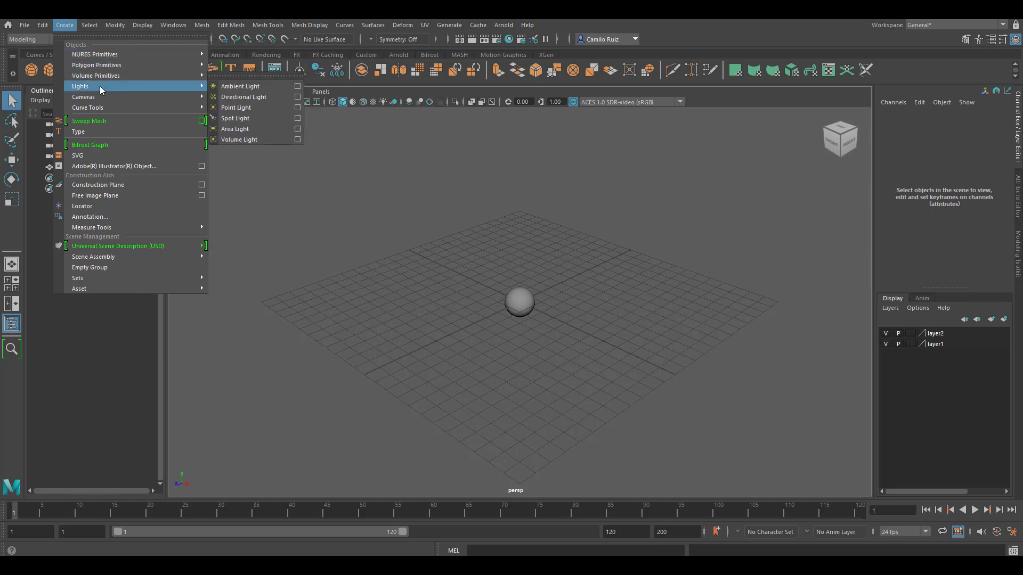
mouse_move(109, 105)
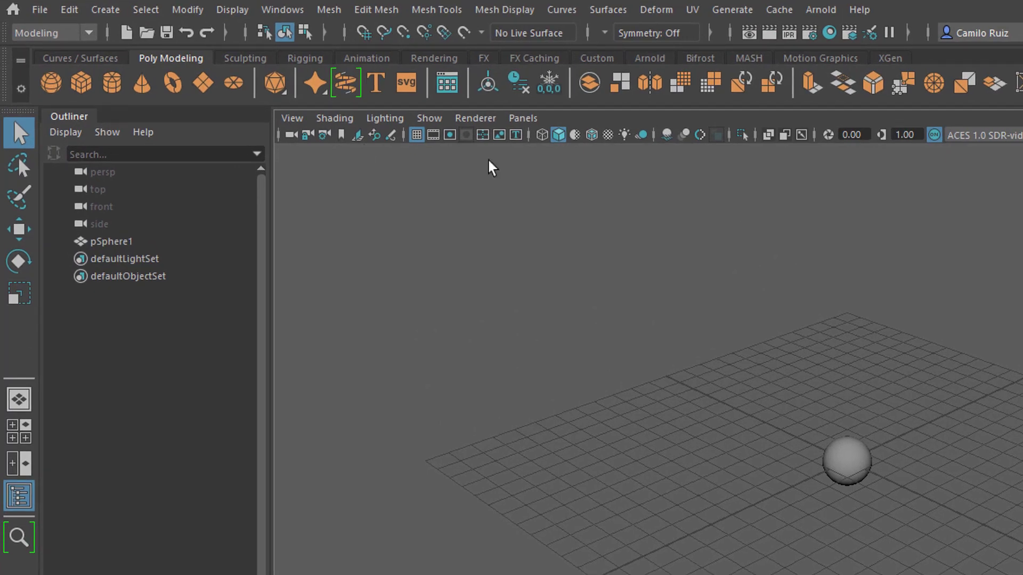
left_click(69, 9)
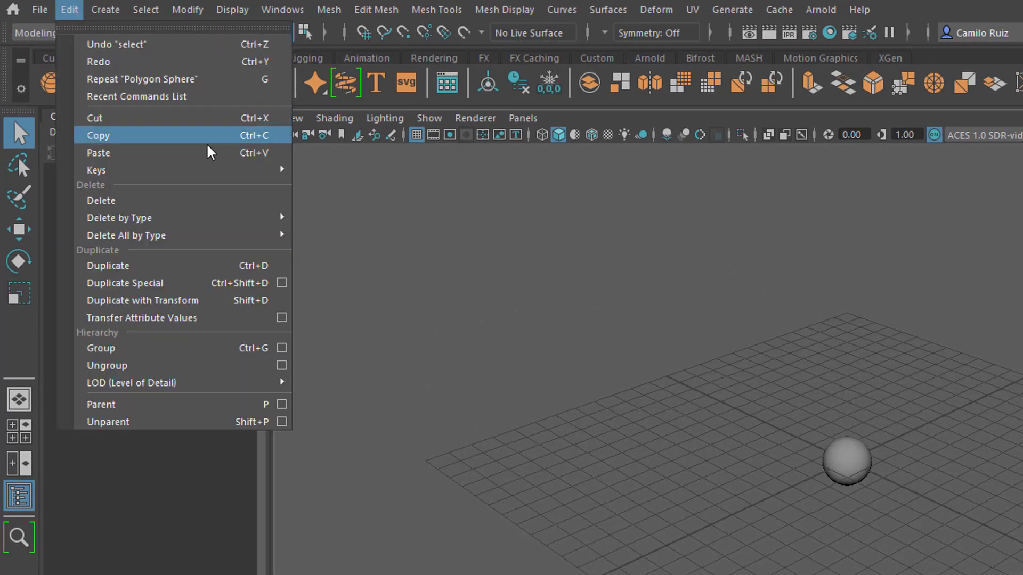
mouse_move(211, 176)
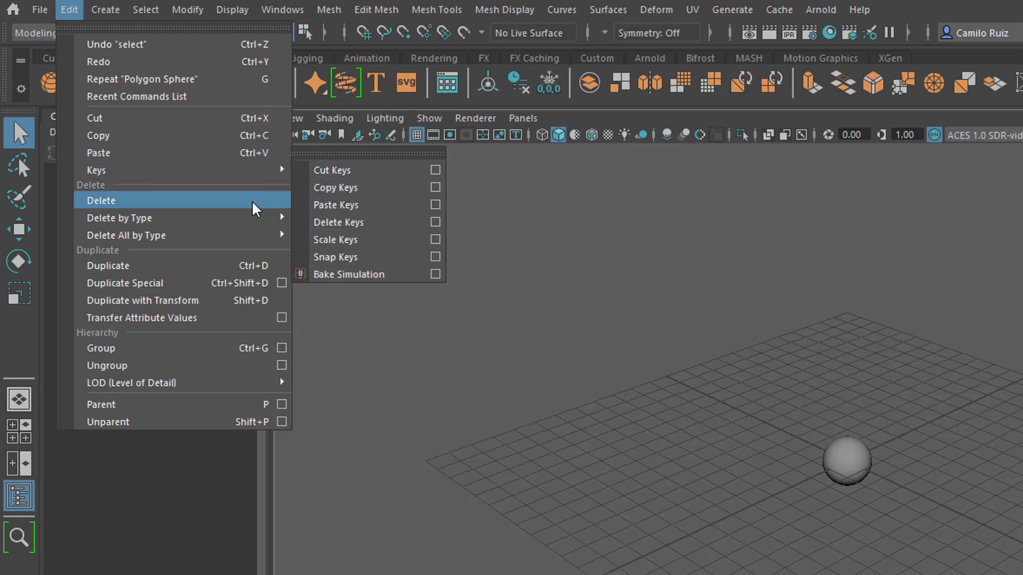
mouse_move(229, 232)
mouse_move(187, 219)
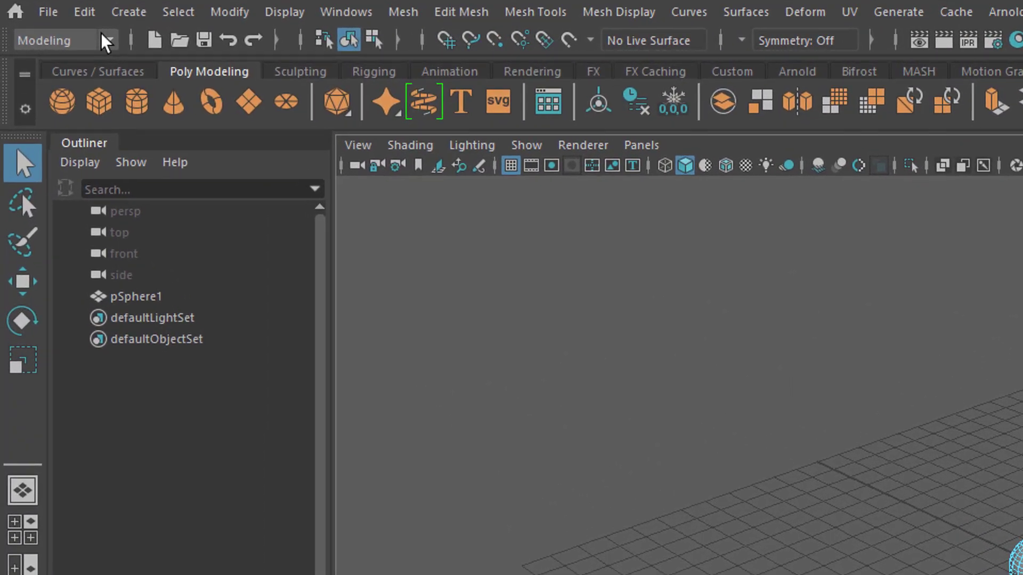
Switch the menu set to Animation, to FX, and finally to Rendering.
left_click(107, 41)
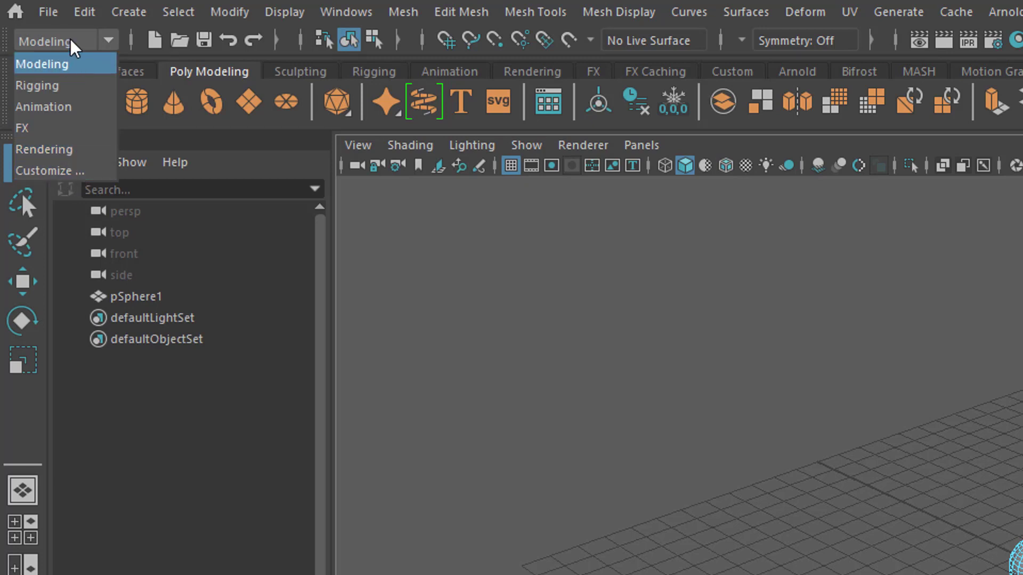
left_click(74, 61)
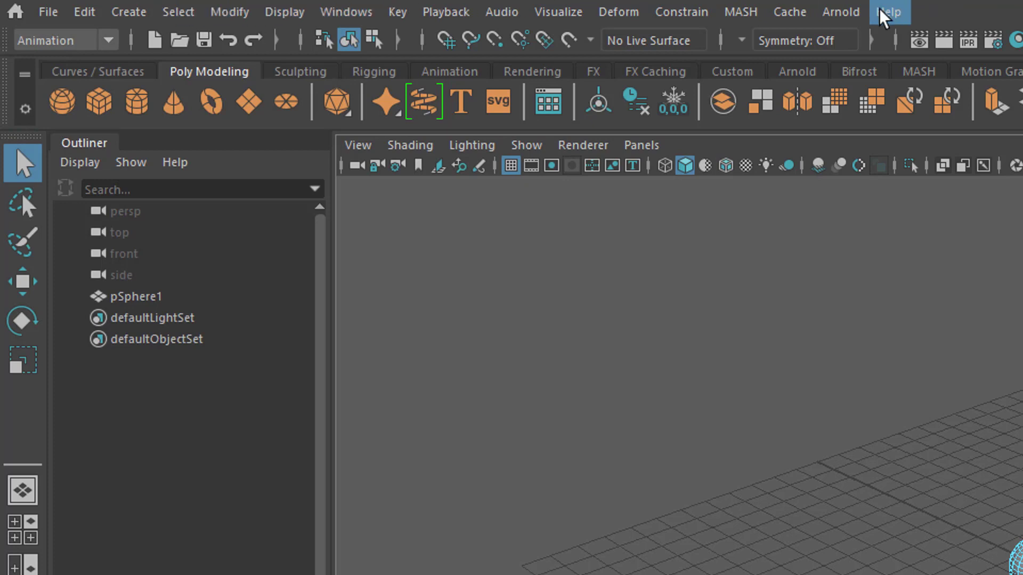
left_click(109, 40)
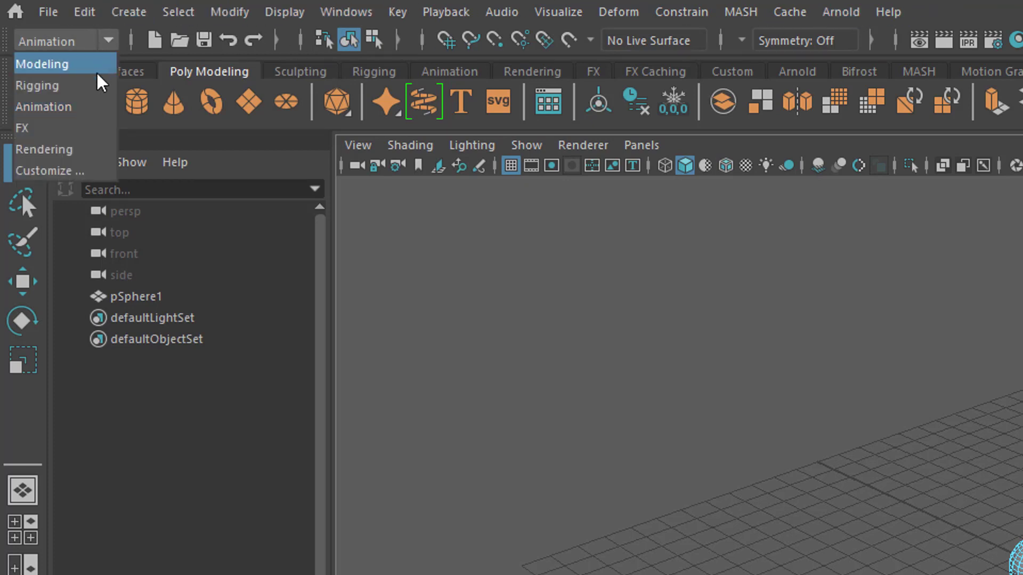
left_click(68, 130)
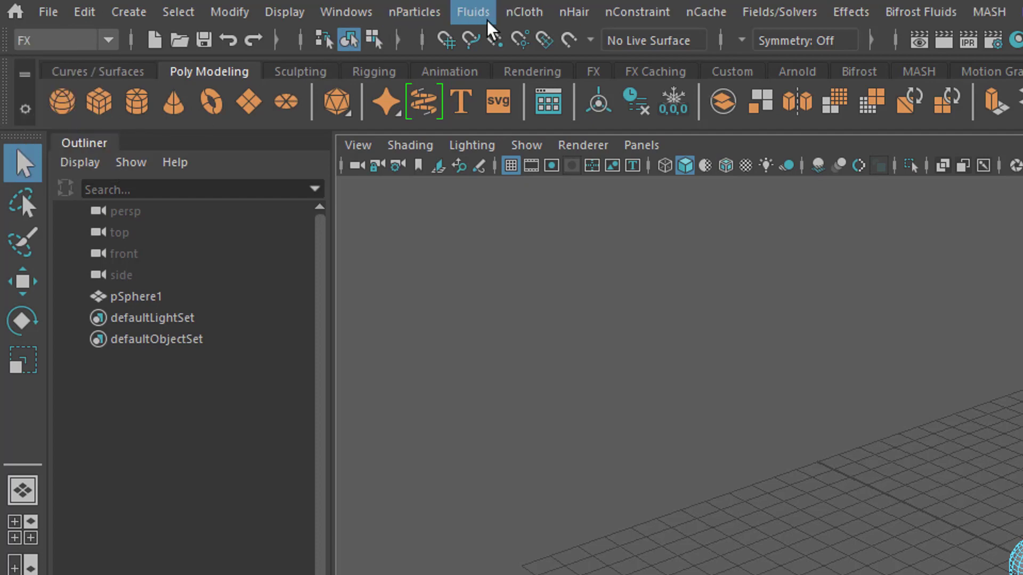
left_click(111, 40)
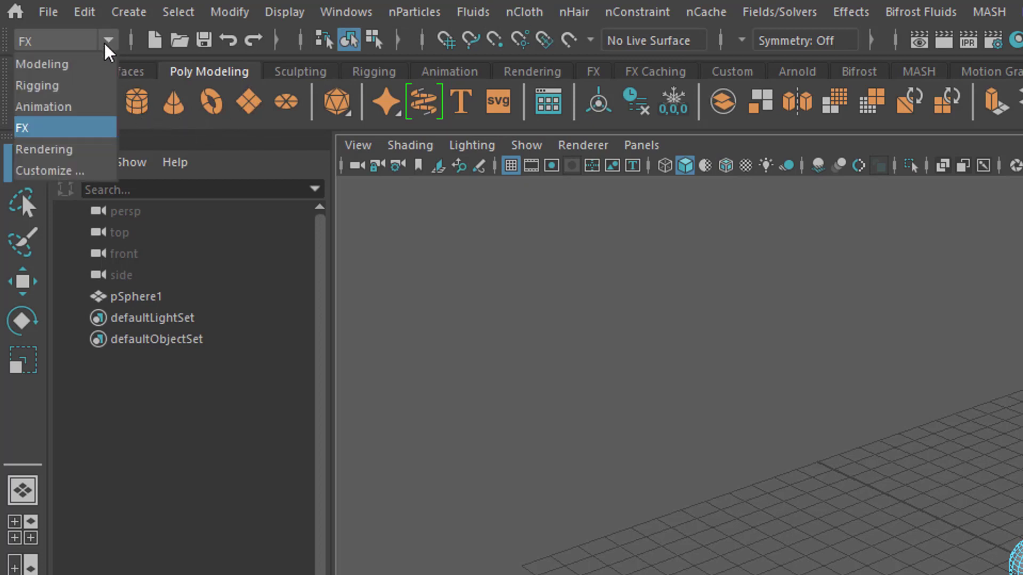
left_click(68, 155)
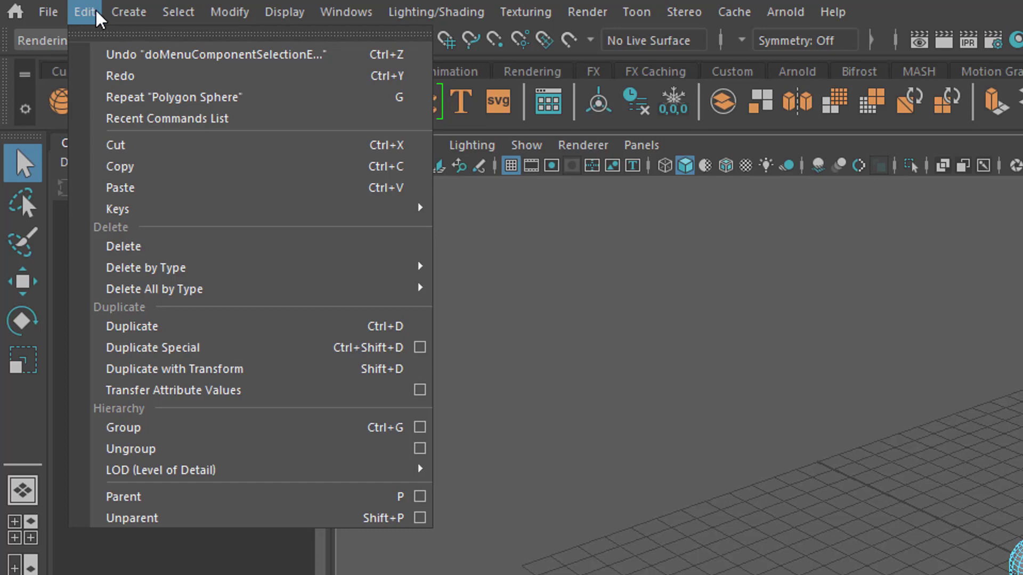
Open the option settings of the Duplicate Special command.
mouse_move(129, 12)
mouse_move(83, 12)
mouse_move(211, 291)
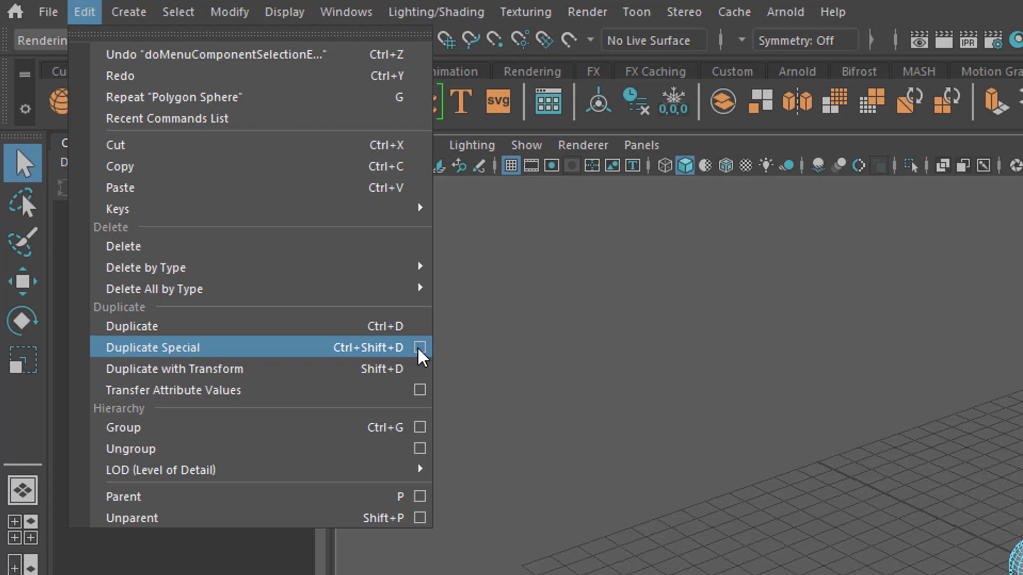
left_click(419, 348)
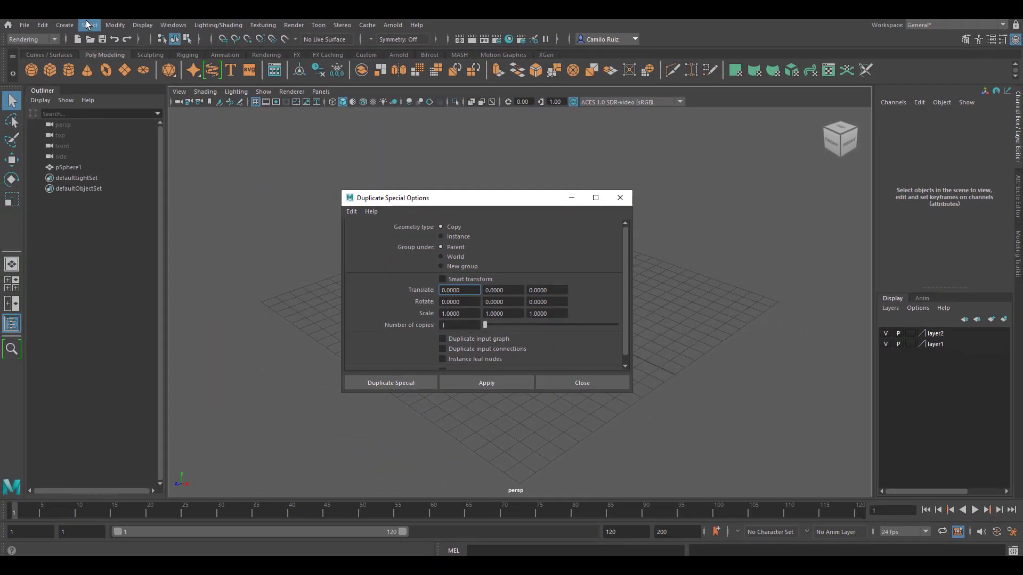
Open the option settings of the Reset Transformations command and inspect them.
left_click(89, 25)
mouse_move(115, 25)
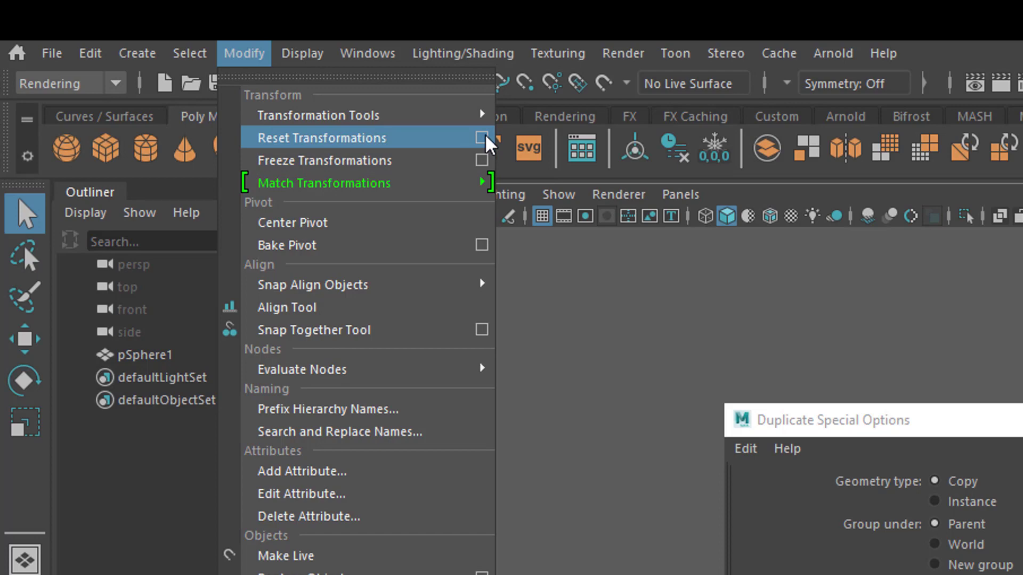
left_click(485, 134)
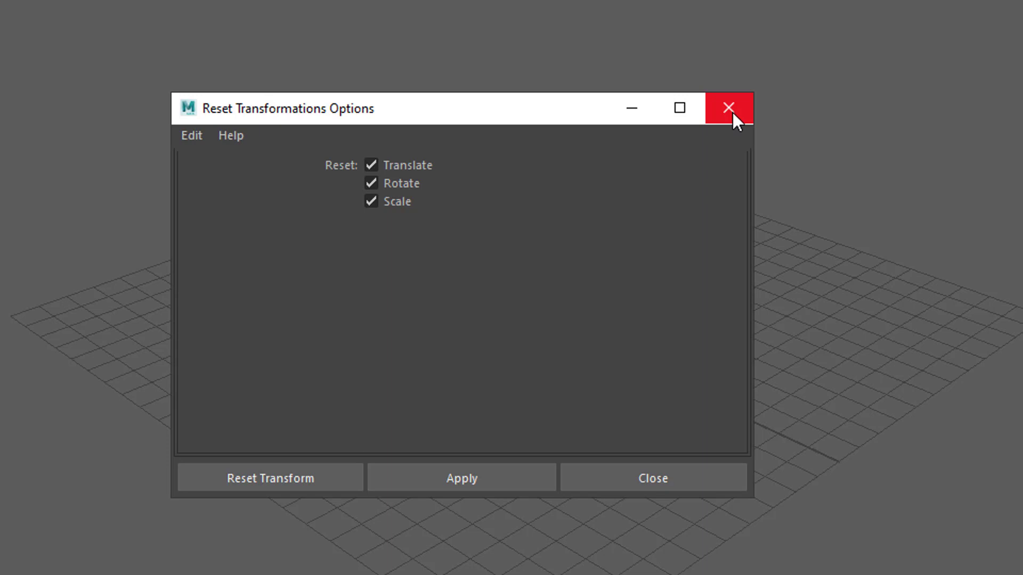
left_click(189, 137)
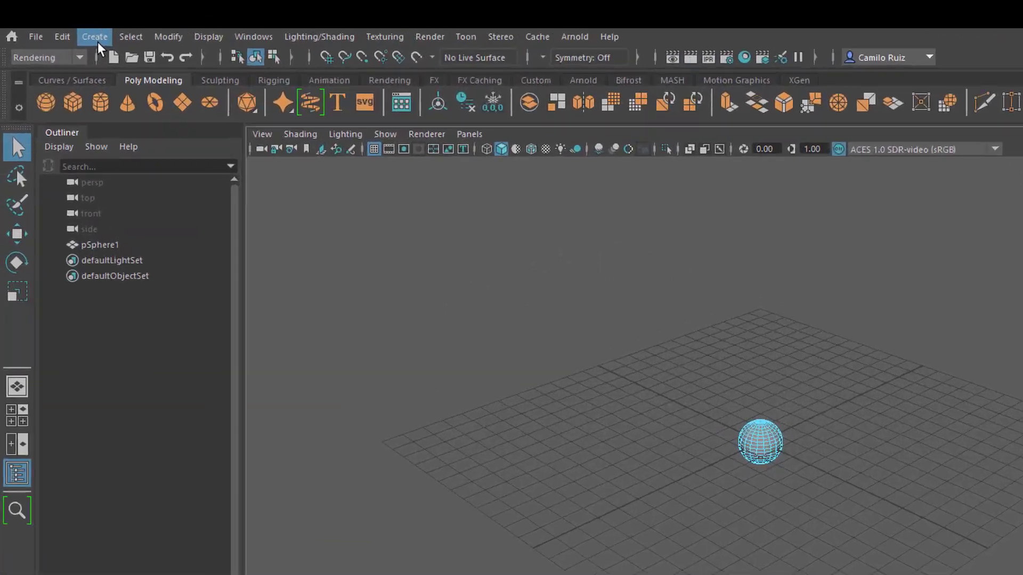
Tear off the Texturing menu as a floating window and place it over the viewport above the sphere.
left_click(64, 26)
mouse_move(98, 51)
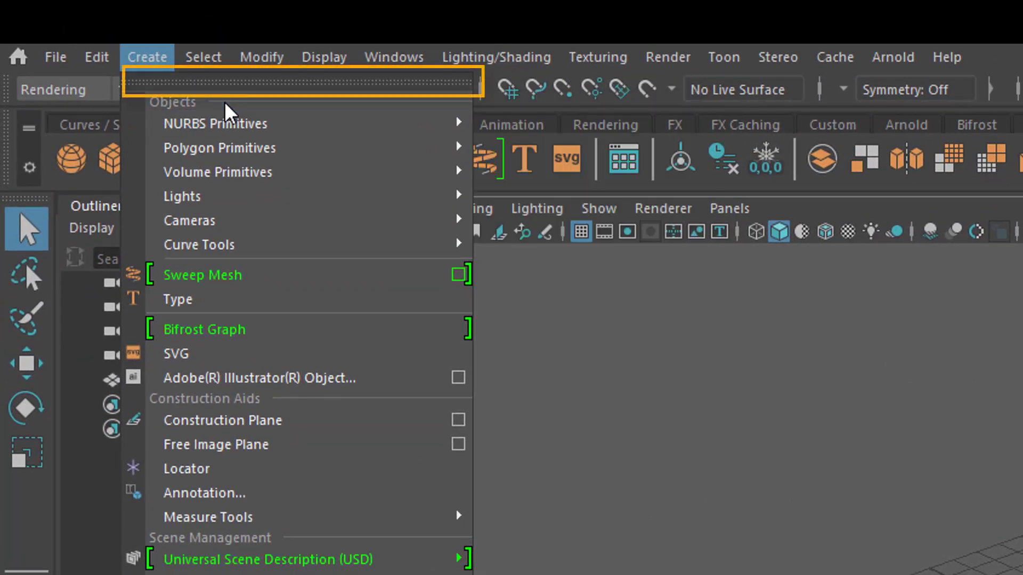
mouse_move(328, 67)
mouse_move(597, 57)
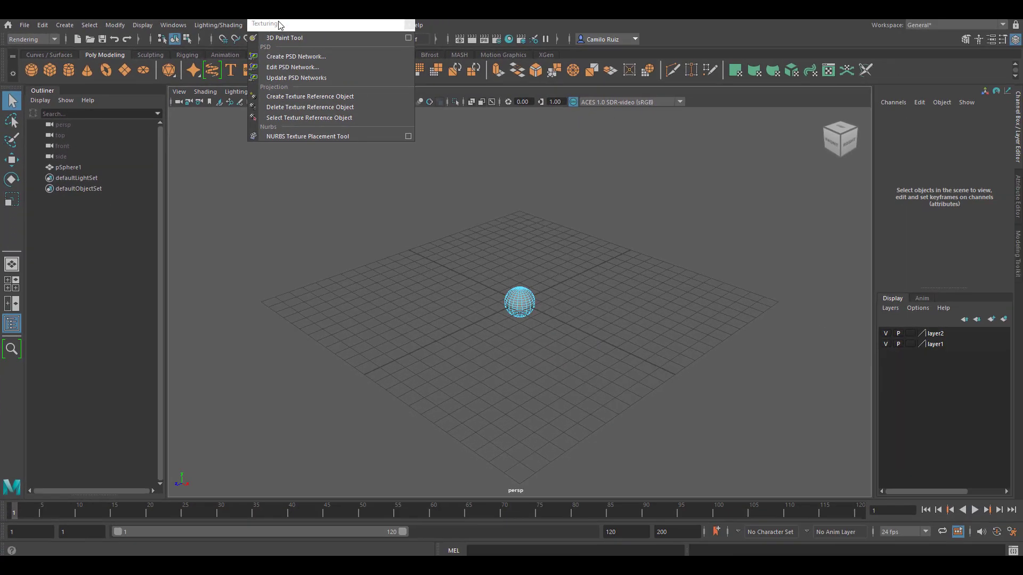
left_click_drag(368, 37, 569, 242)
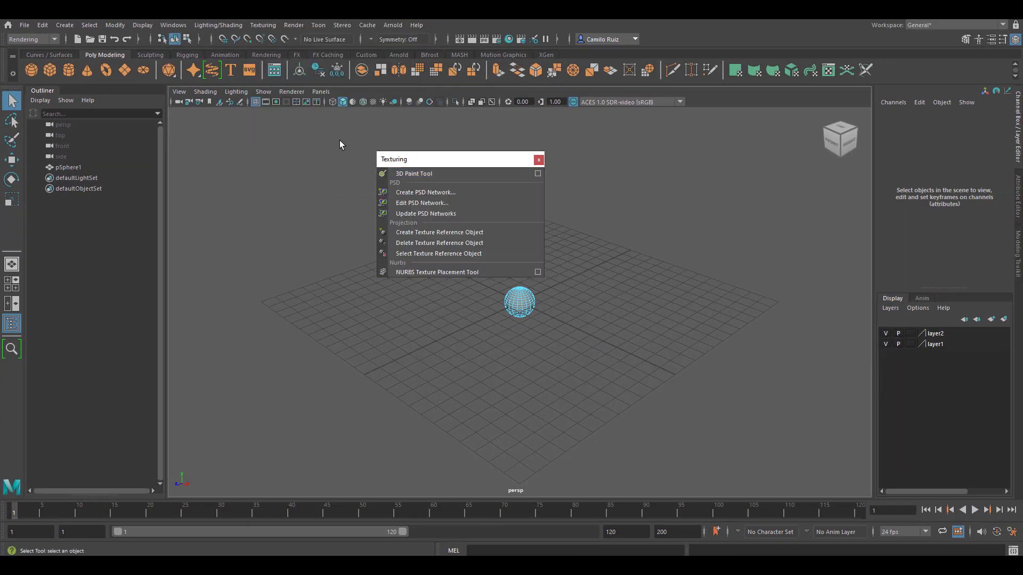
Tear off the Windows and Select menus as floating windows on either side of the Texturing window.
left_click(178, 23)
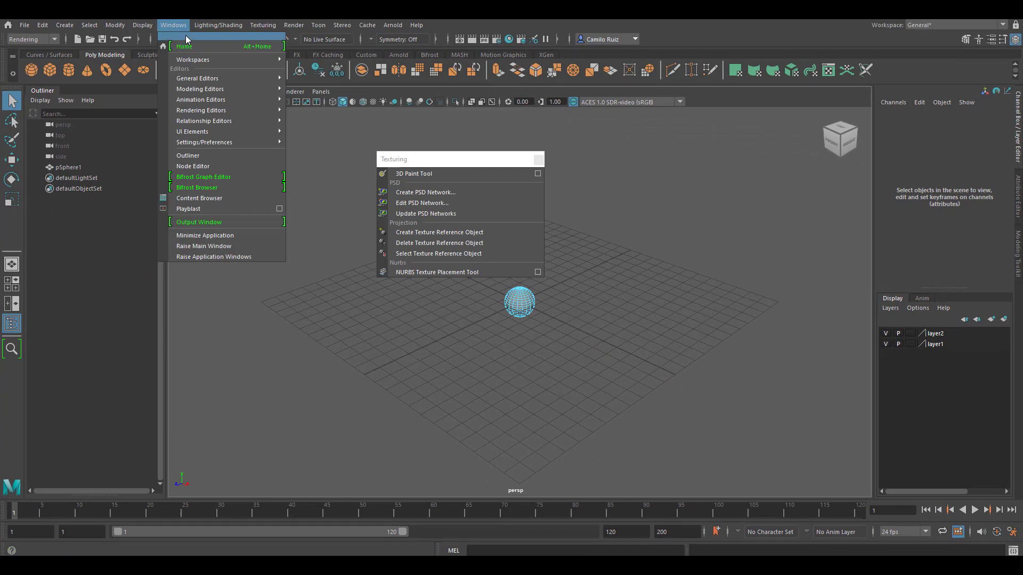
left_click_drag(197, 23, 230, 209)
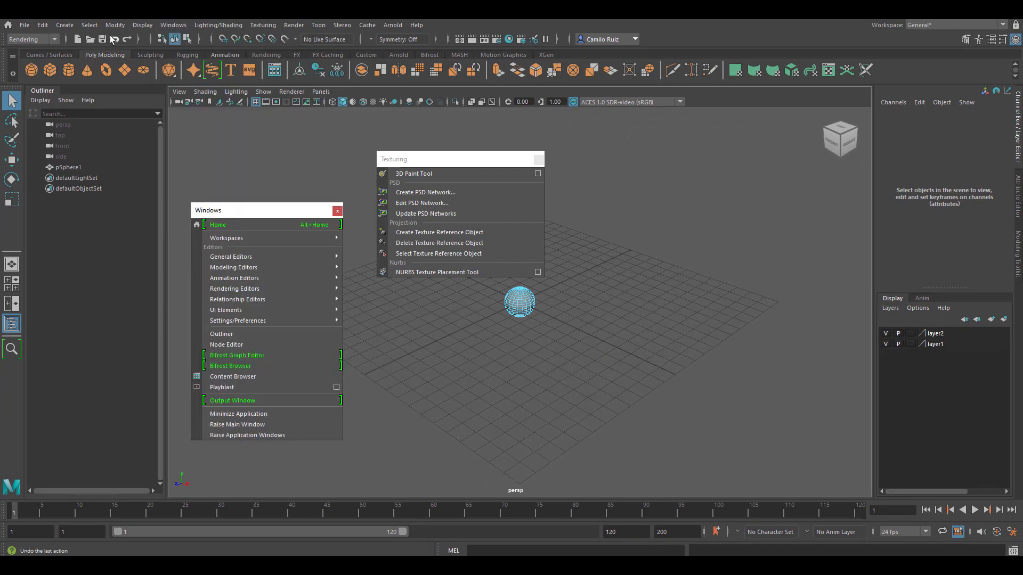
left_click(90, 25)
left_click(106, 33)
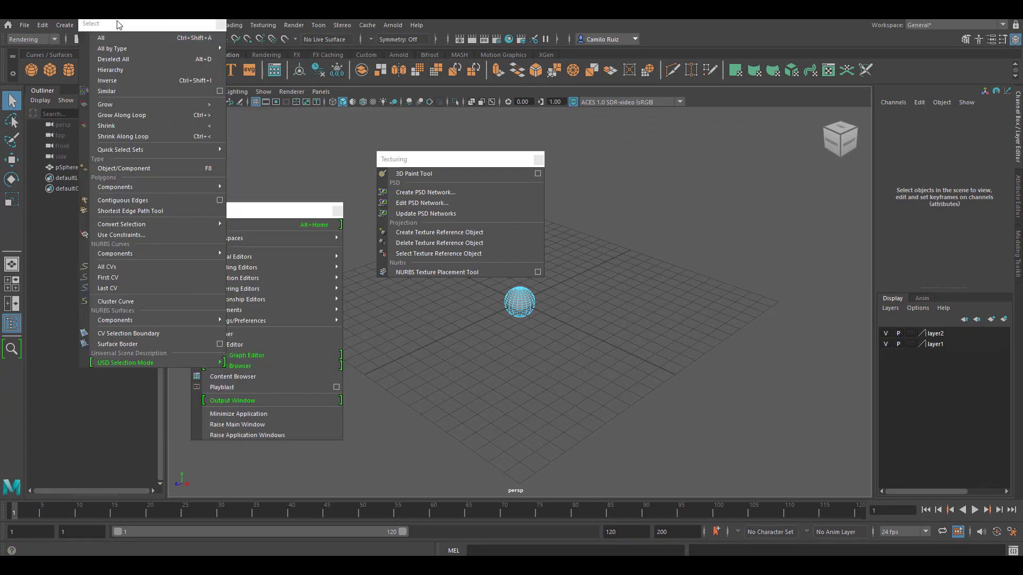
left_click_drag(121, 24, 622, 149)
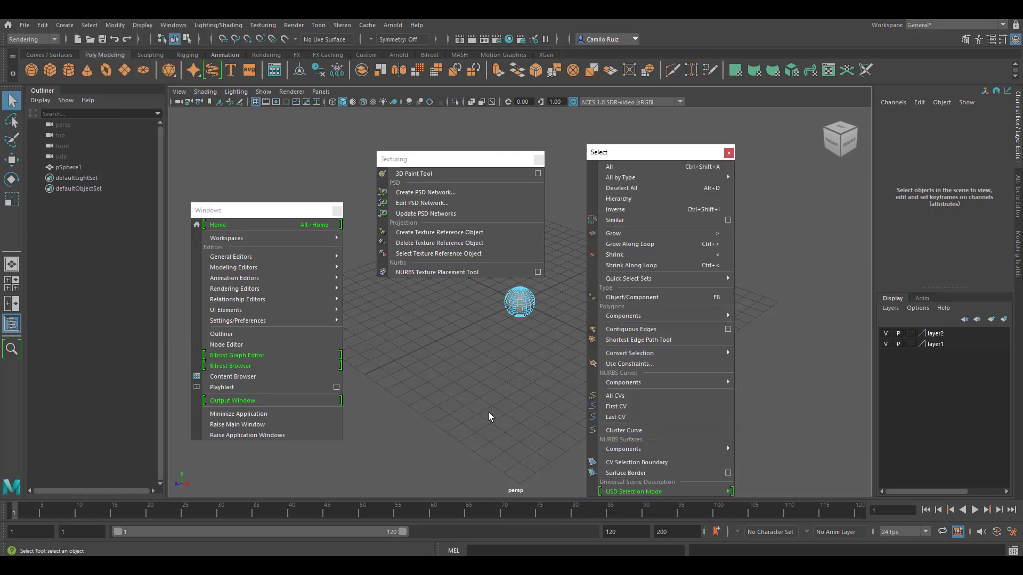